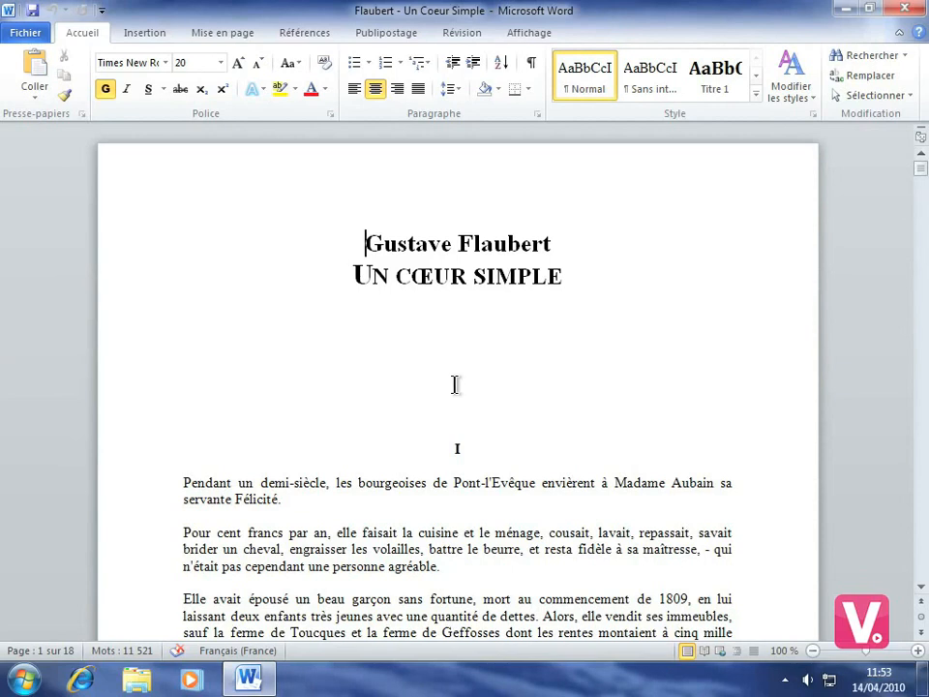
Mark the title "Un cœur simple" as an index entry with the cross-reference "Titre du document" and bold page-number format.
left_click(316, 41)
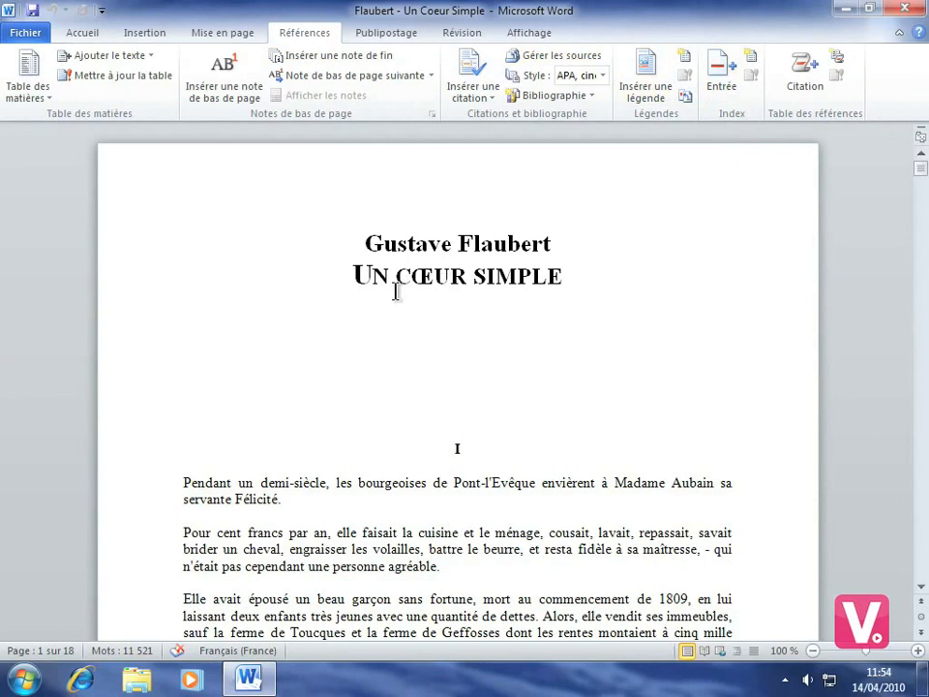
left_click_drag(353, 274, 547, 278)
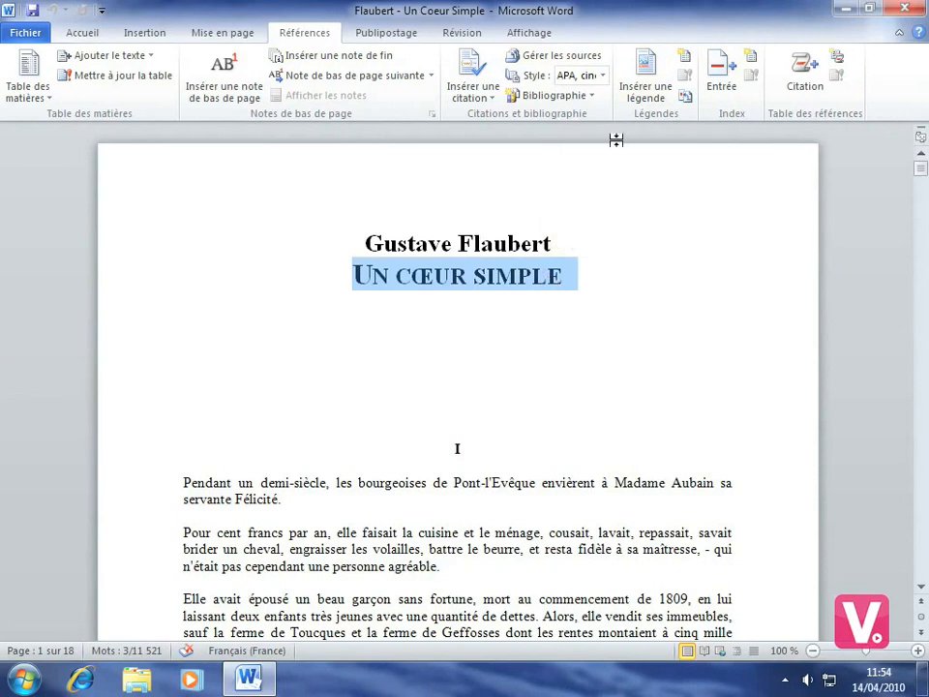
left_click(730, 84)
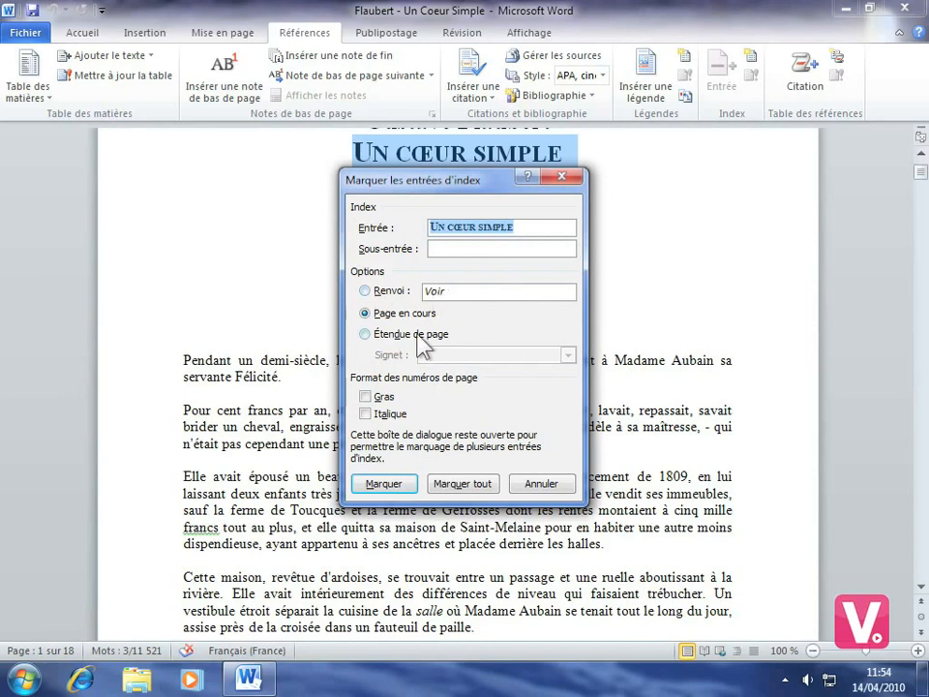
left_click(365, 291)
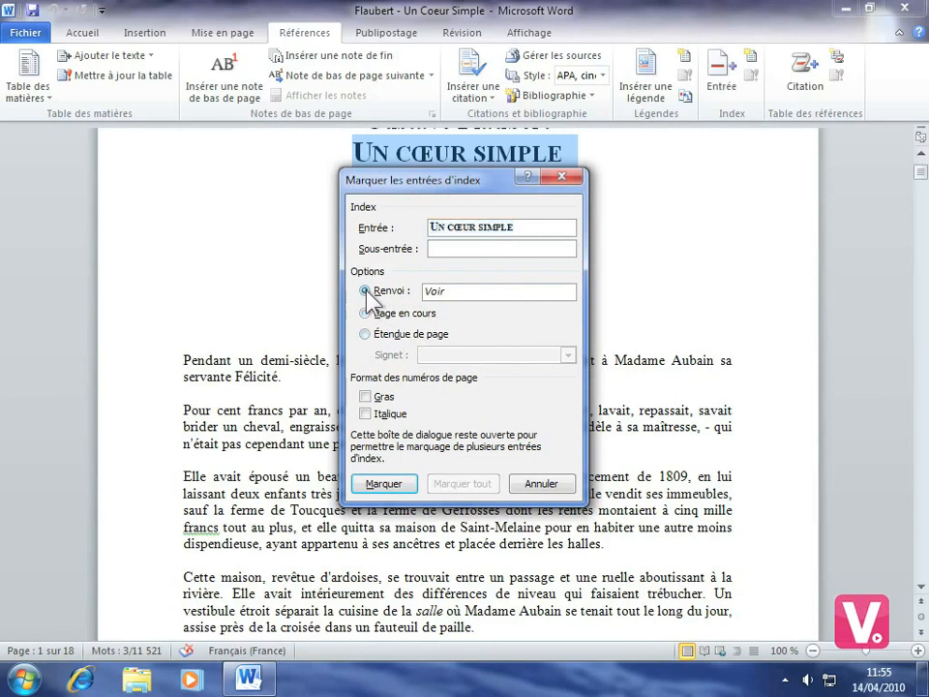
double_click(450, 291)
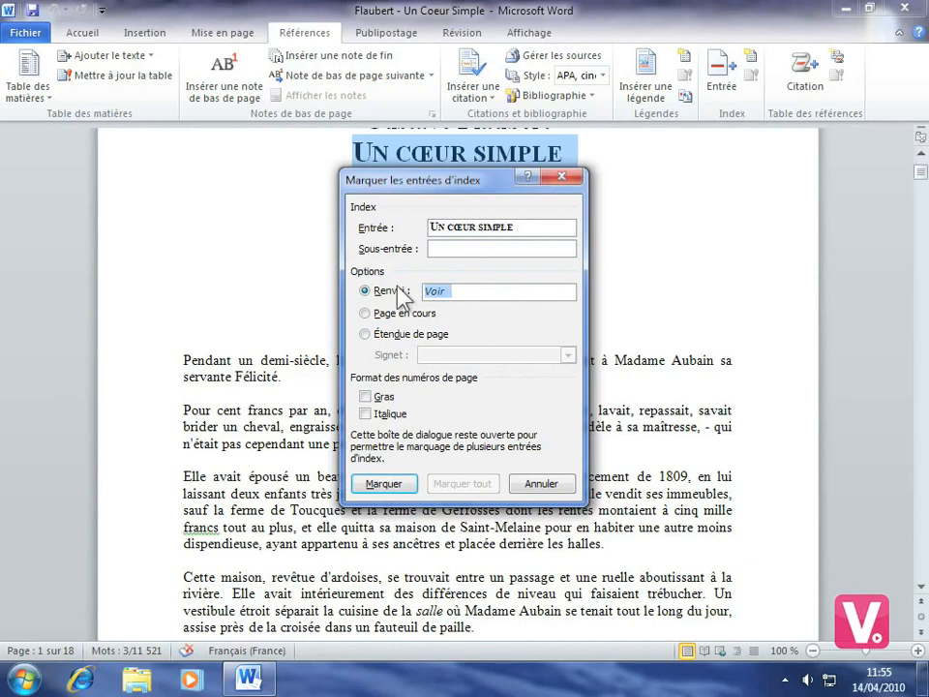
type("Titre du ")
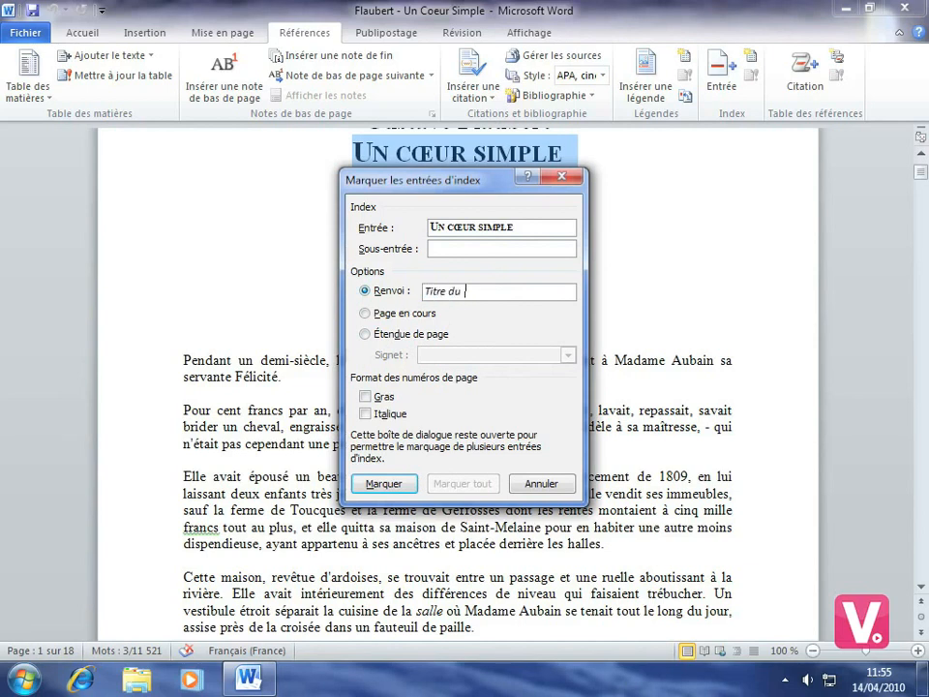
type("document")
left_click(365, 397)
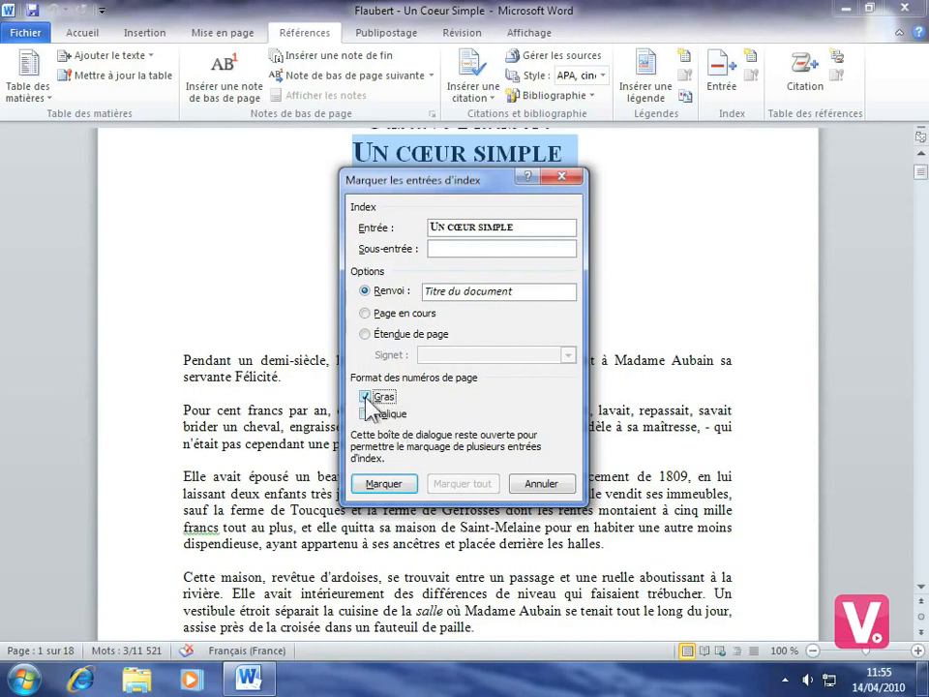
left_click(399, 485)
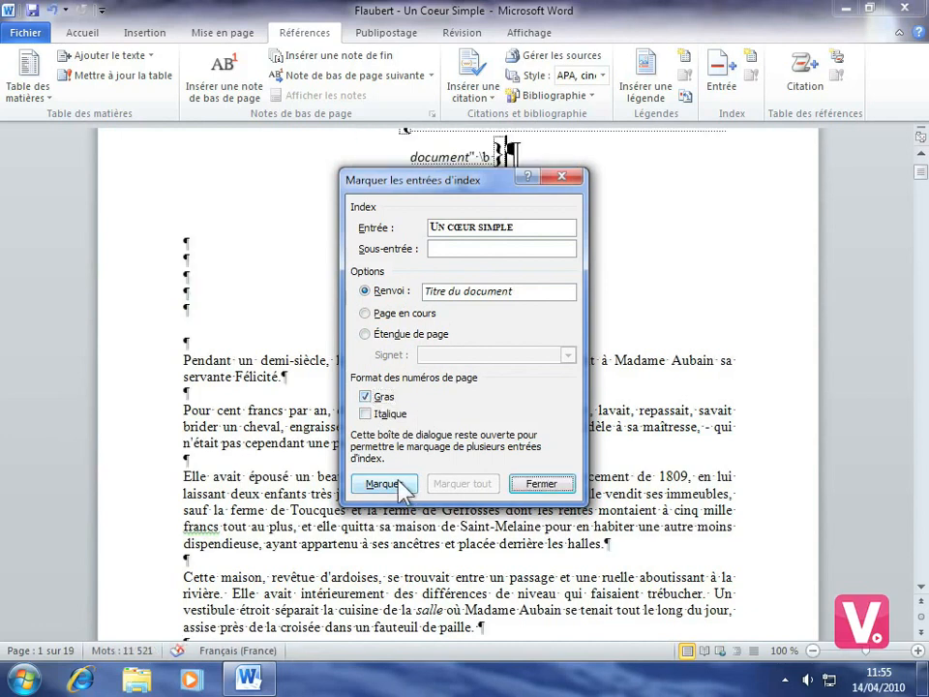
left_click(547, 483)
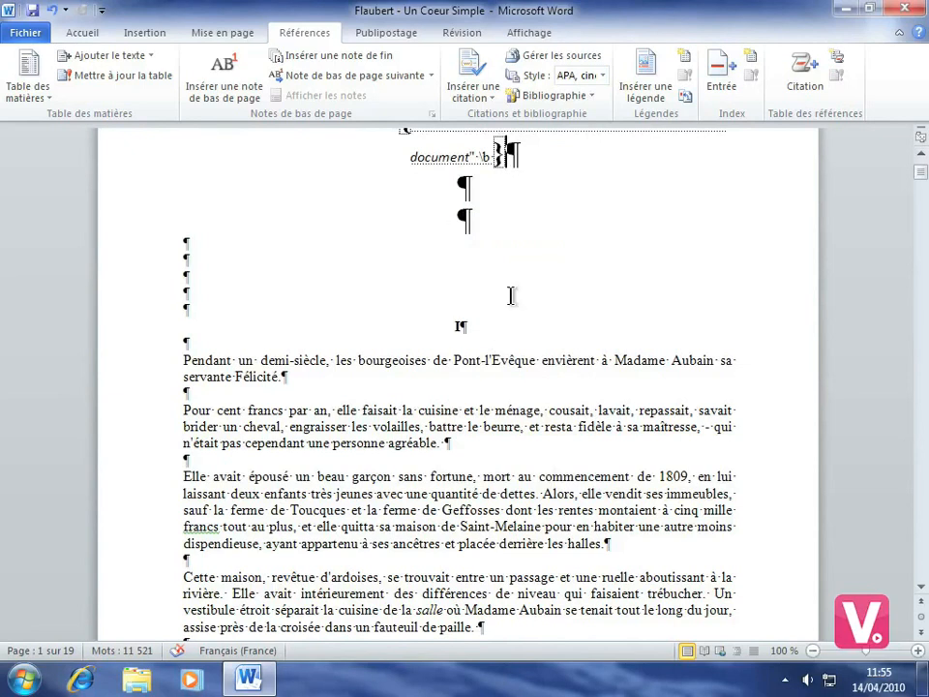
Mark the word "elle" in the paragraph starting "Pour cent francs par an" as a current-page index entry.
scroll(510, 294, "down", 1)
scroll(511, 295, "up", 2)
scroll(511, 295, "up", 2)
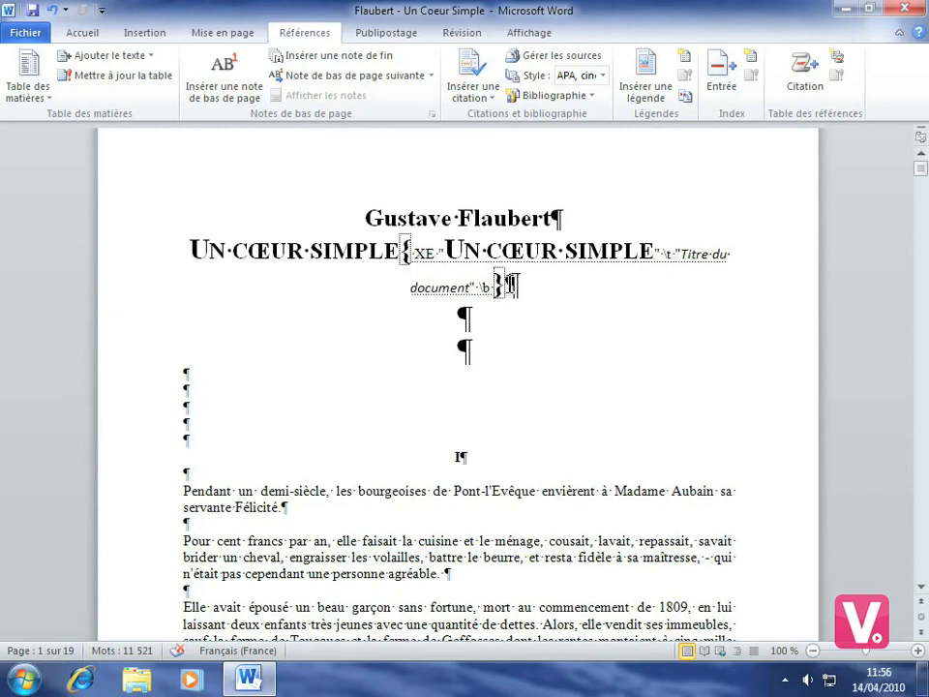
double_click(349, 541)
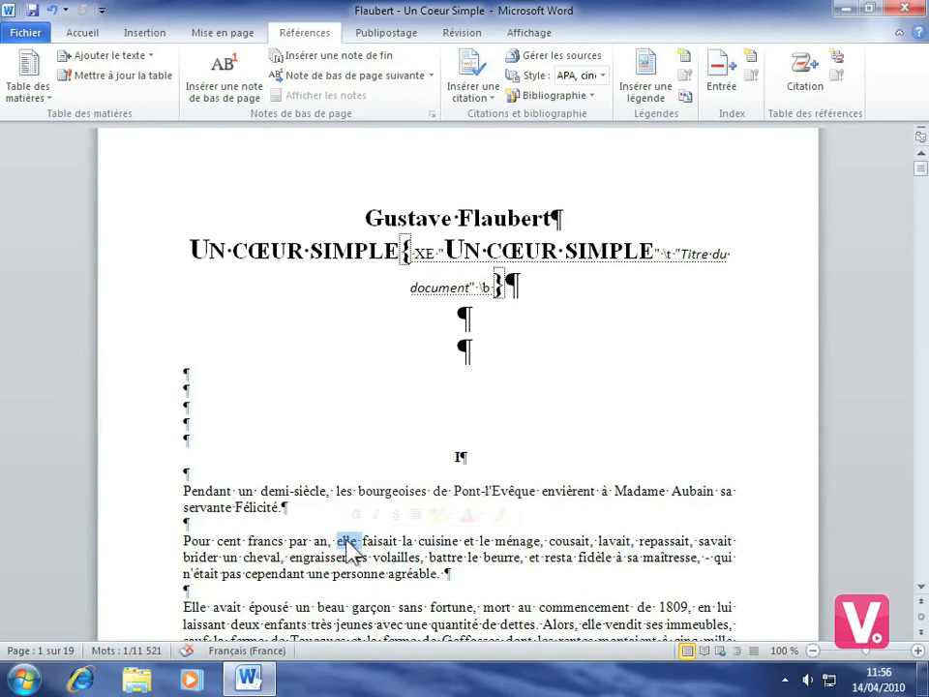
left_click(726, 78)
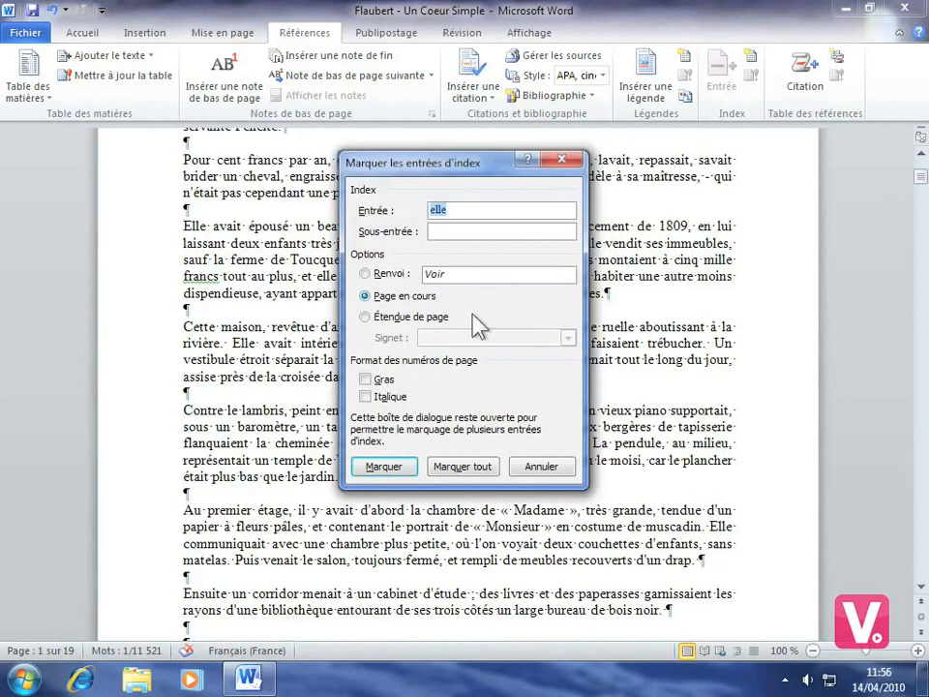
left_click(384, 467)
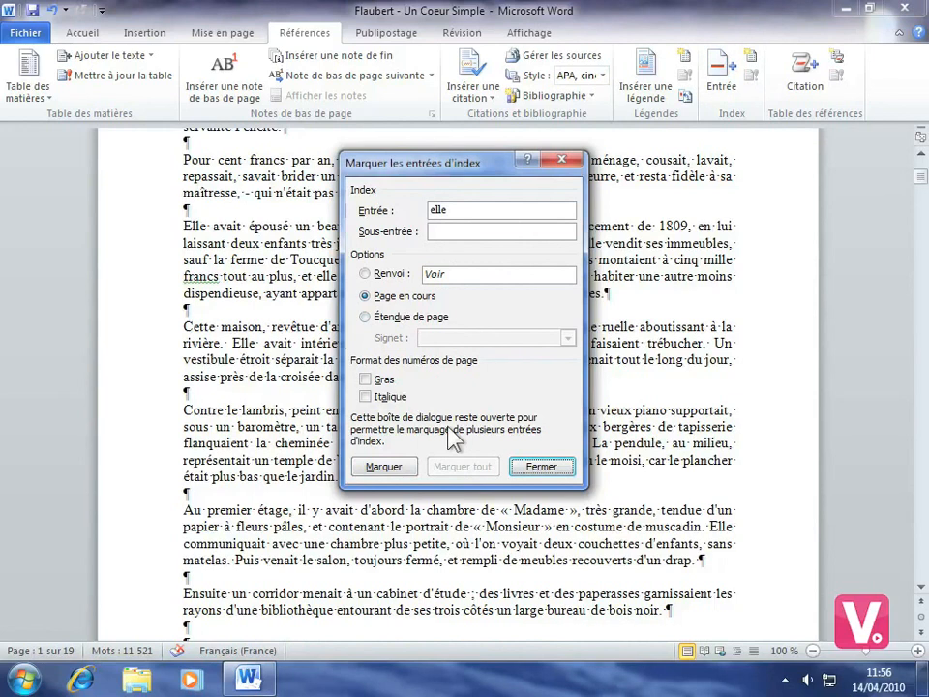
left_click(542, 466)
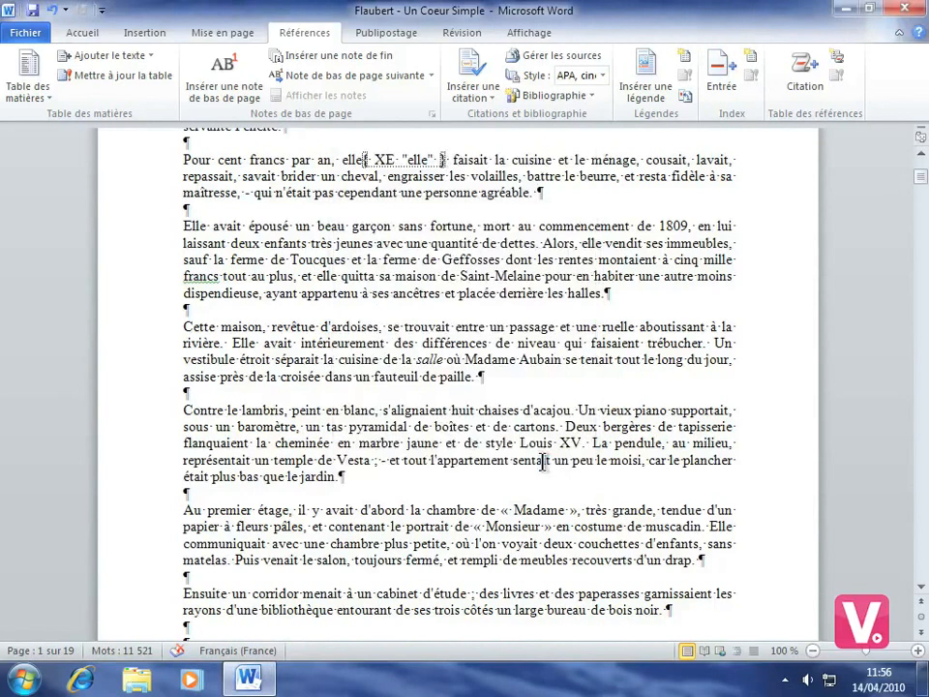
Add six empty paragraphs above the author line at the start of the document.
scroll(544, 460, "up", 8)
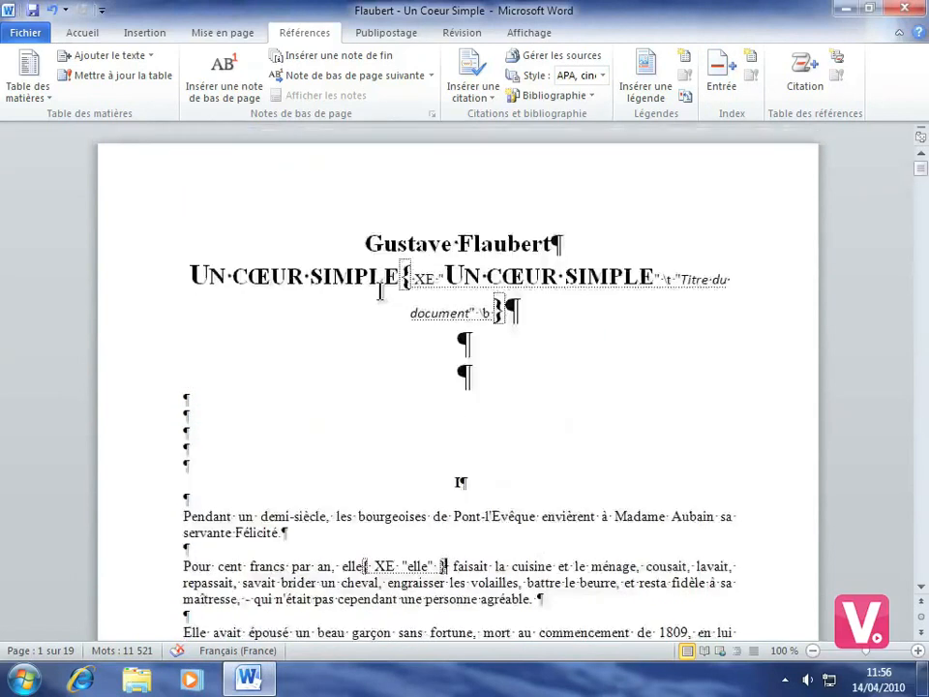
left_click(363, 243)
key("Return")
key("Return")
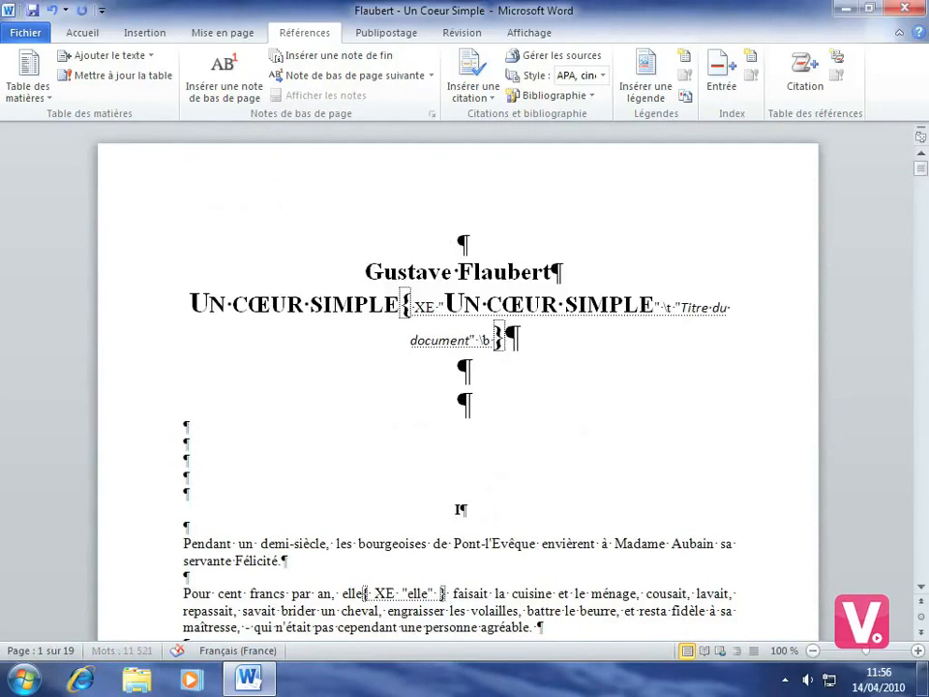
key("Return")
key("Return")
key("Return")
key("Return")
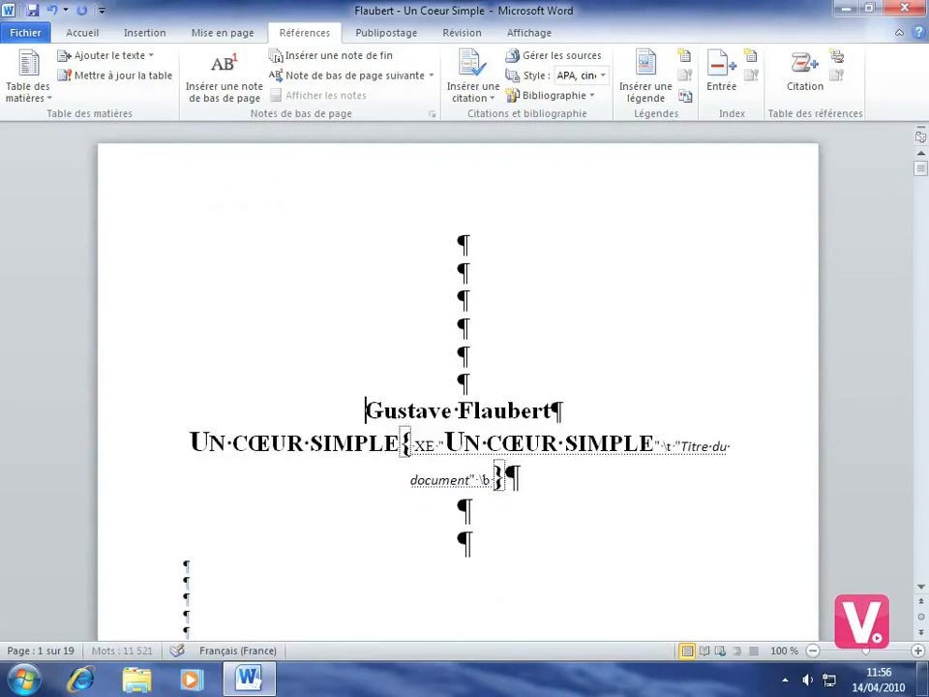
Insert an index at the first empty paragraph of the document, with page numbers aligned right.
left_click(429, 236)
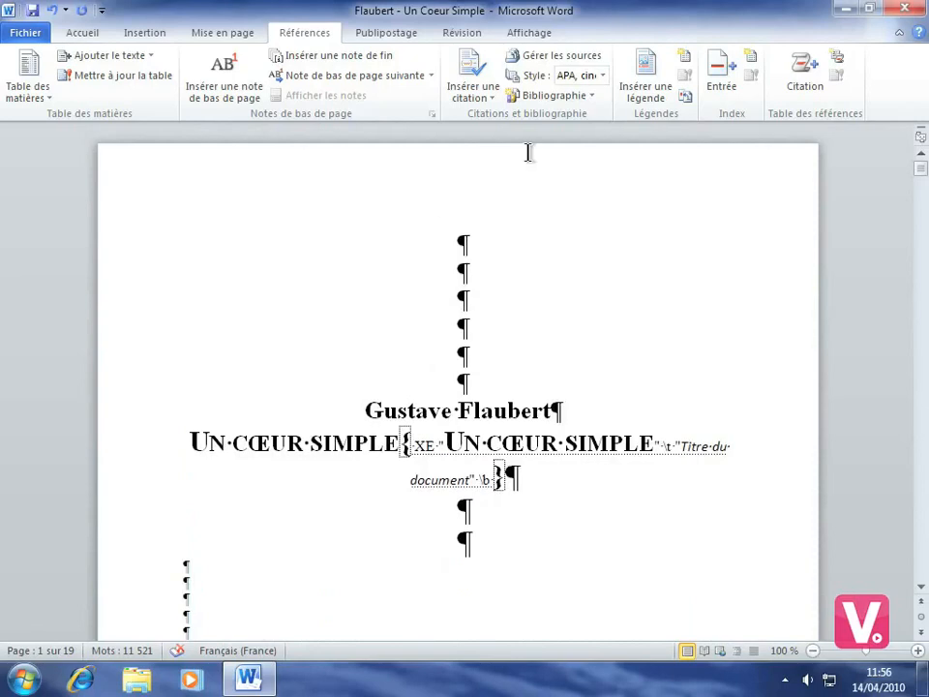
left_click(751, 56)
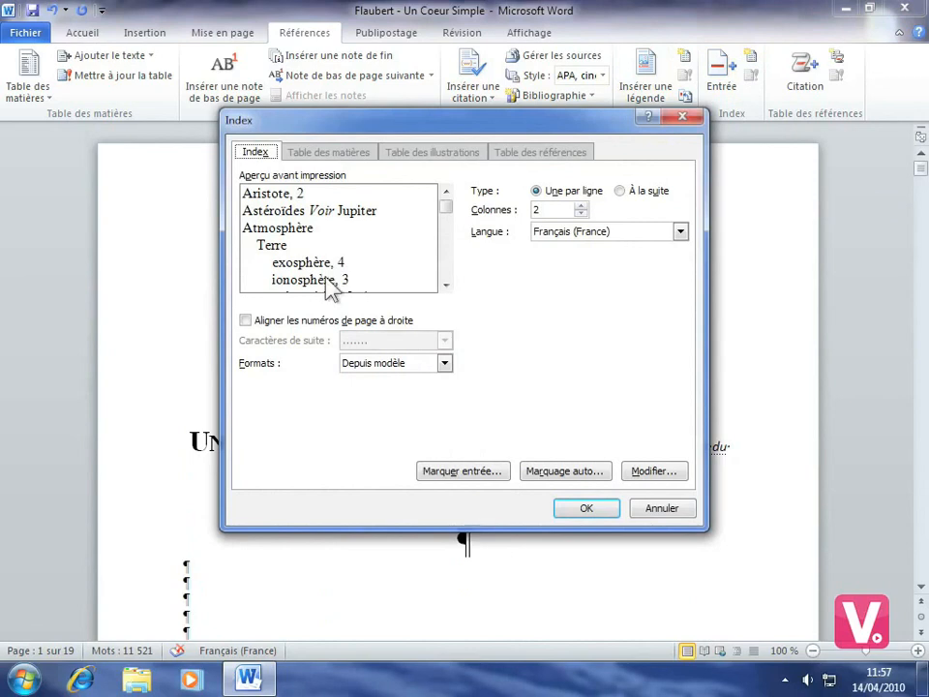
left_click(246, 321)
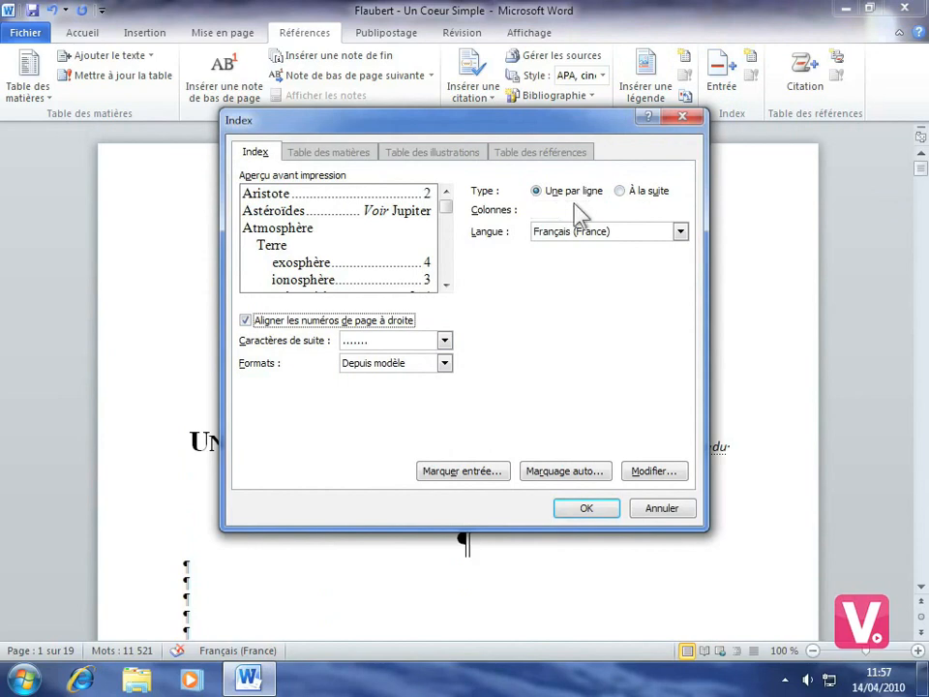
left_click(586, 509)
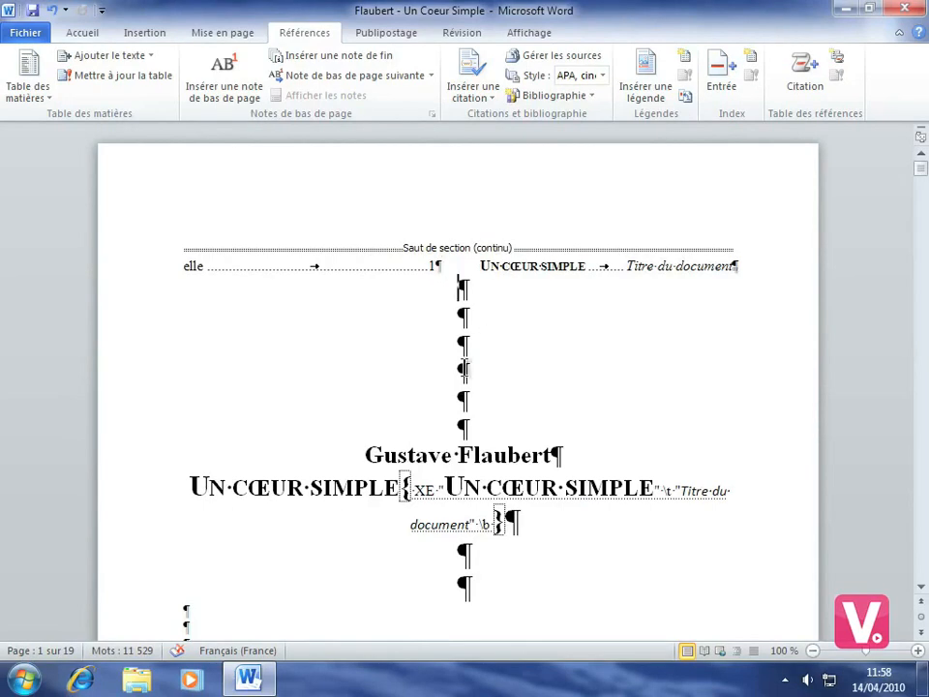
Mark all occurrences of the word "ferme" as current-page index entries, starting from "la ferme de Geffosses".
scroll(517, 353, "down", 12)
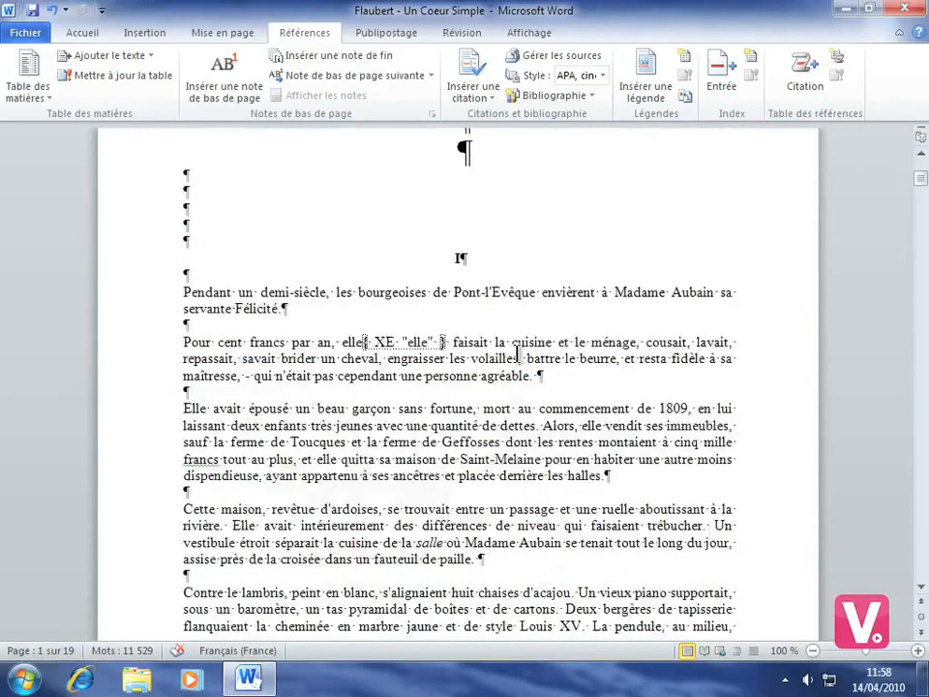
double_click(402, 443)
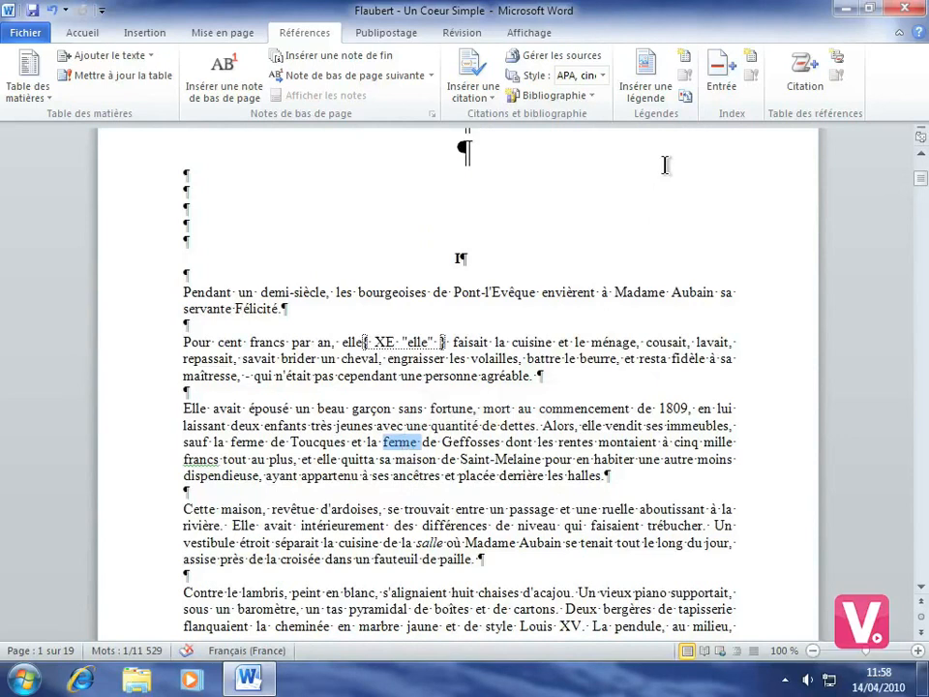
left_click(720, 76)
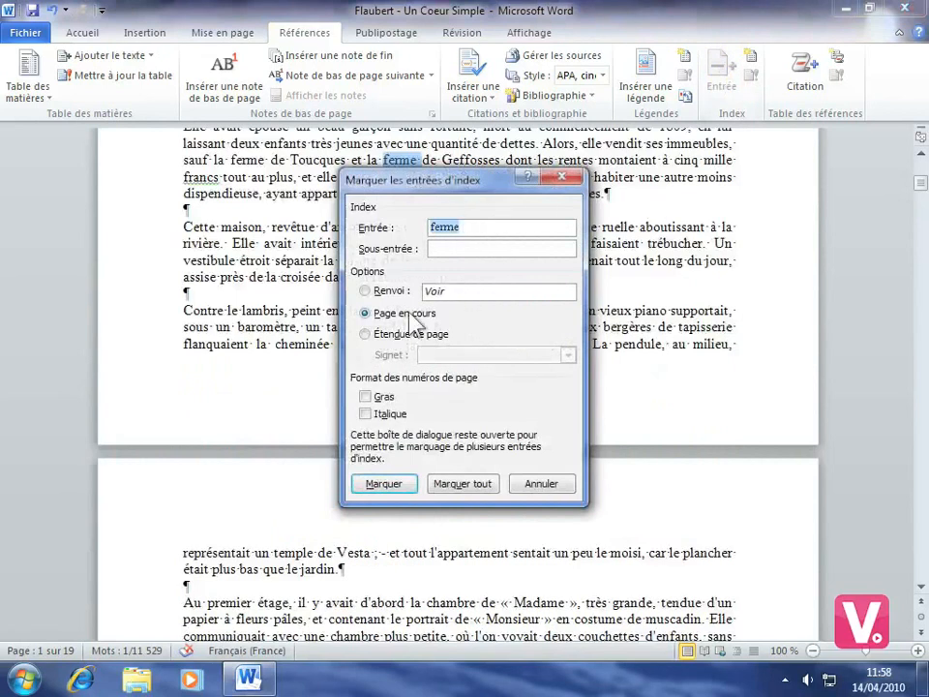
left_click(452, 487)
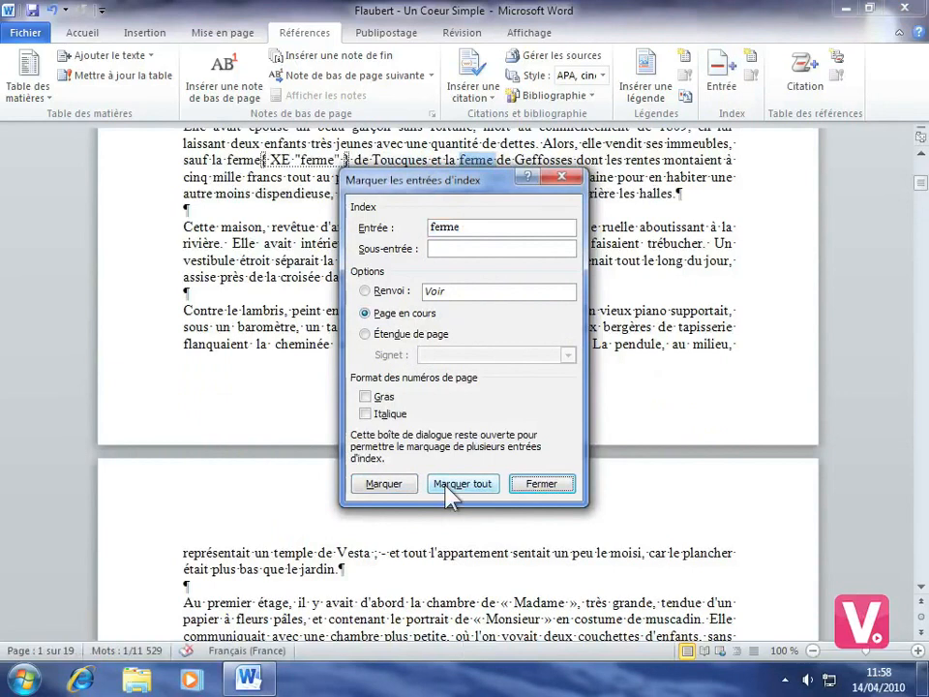
left_click(550, 484)
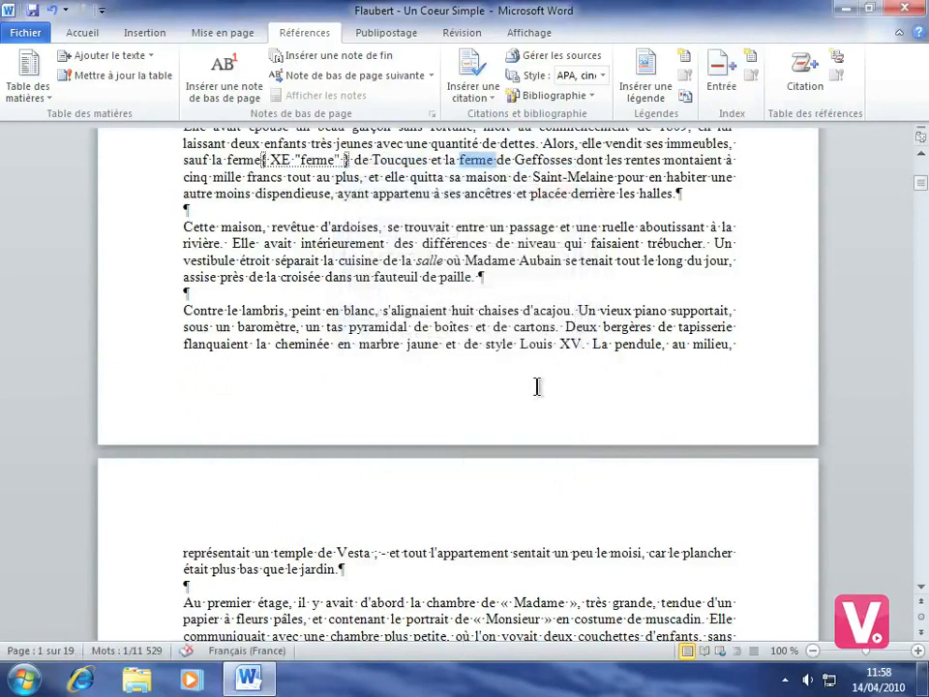
scroll(537, 386, "up", 12)
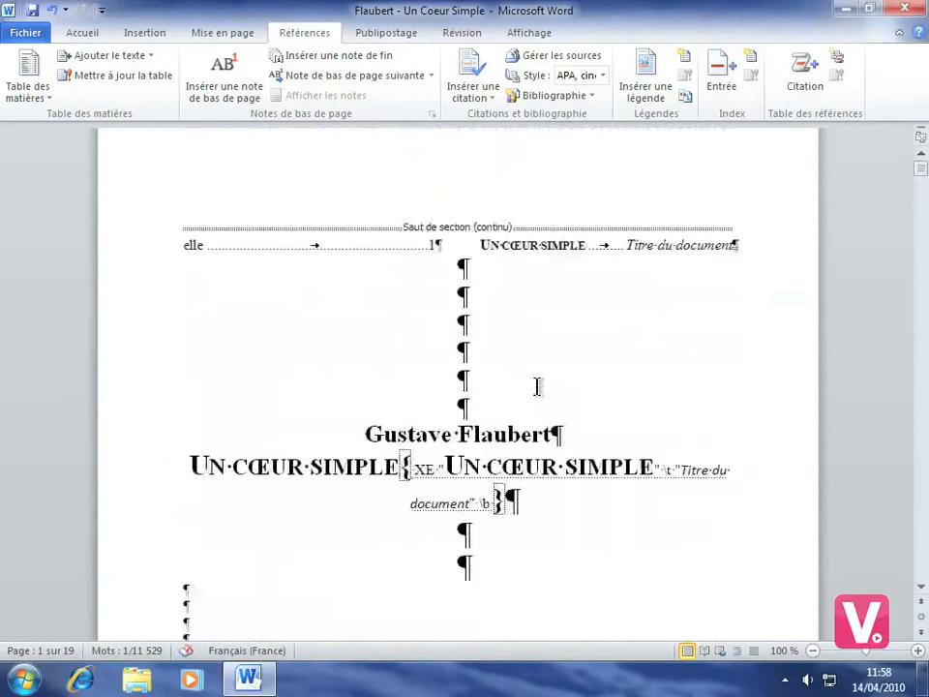